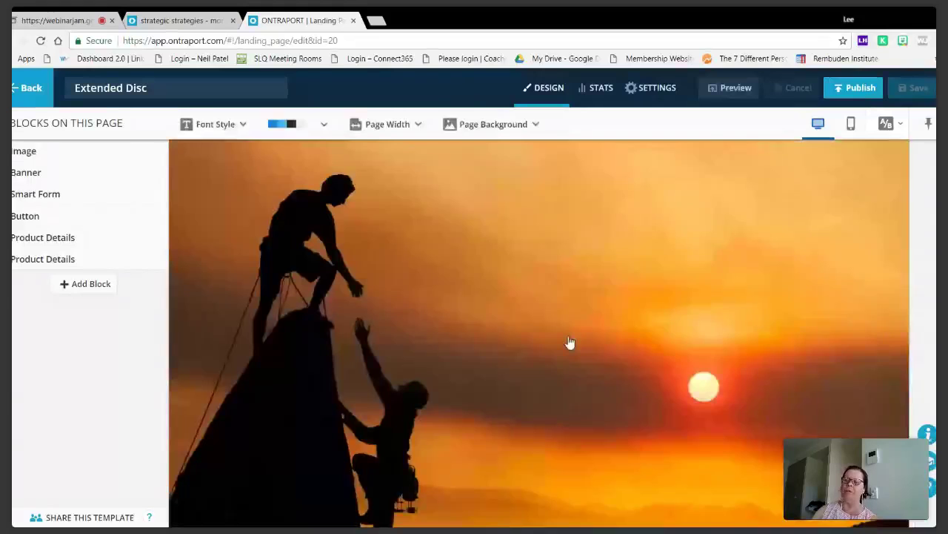
# Step: Switch the first testimonial block, the one with the man's portrait, to the next block design twice
pyautogui.scroll(-10, 569, 342)
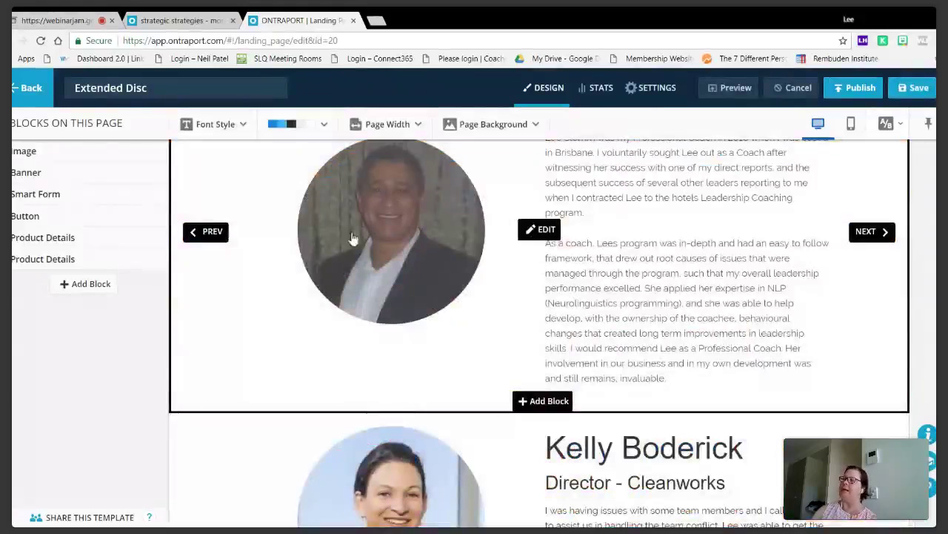
pyautogui.click(887, 235)
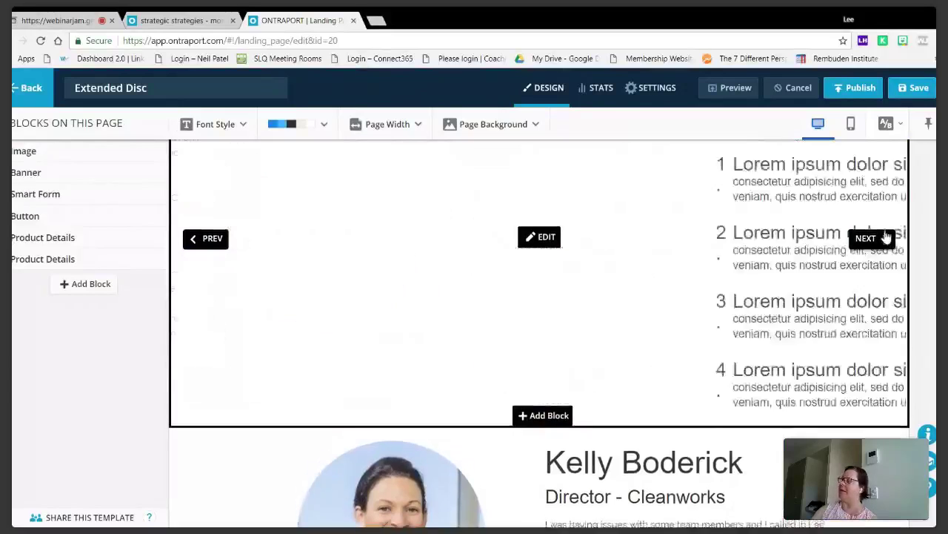
pyautogui.click(885, 239)
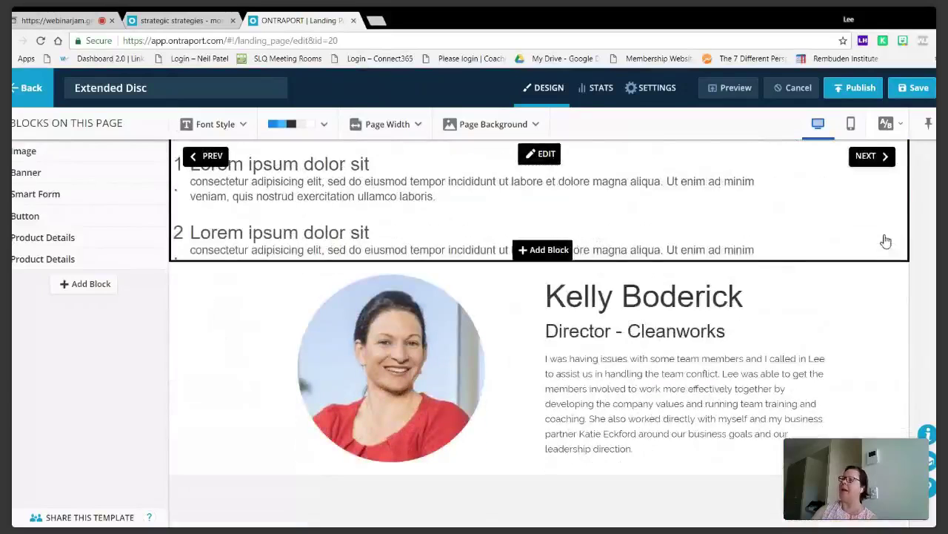
# Step: Add the "Better Business" banner block directly below the banner with the mountain climbers at sunset
pyautogui.scroll(5, 529, 377)
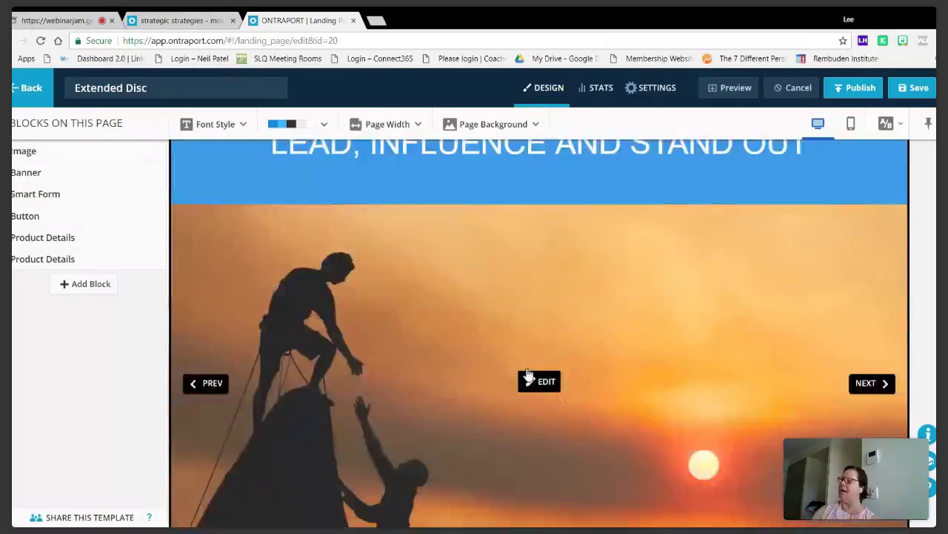
pyautogui.scroll(-3, 549, 407)
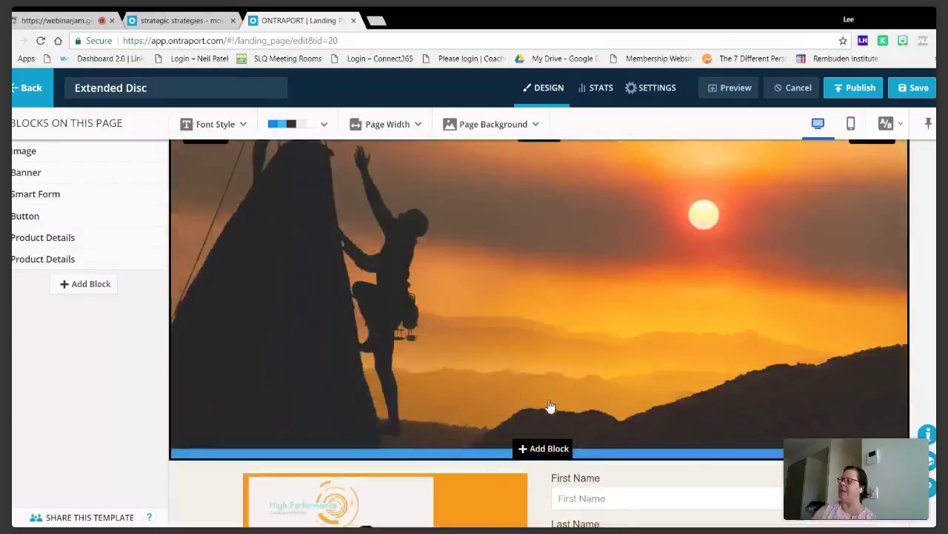
pyautogui.click(533, 450)
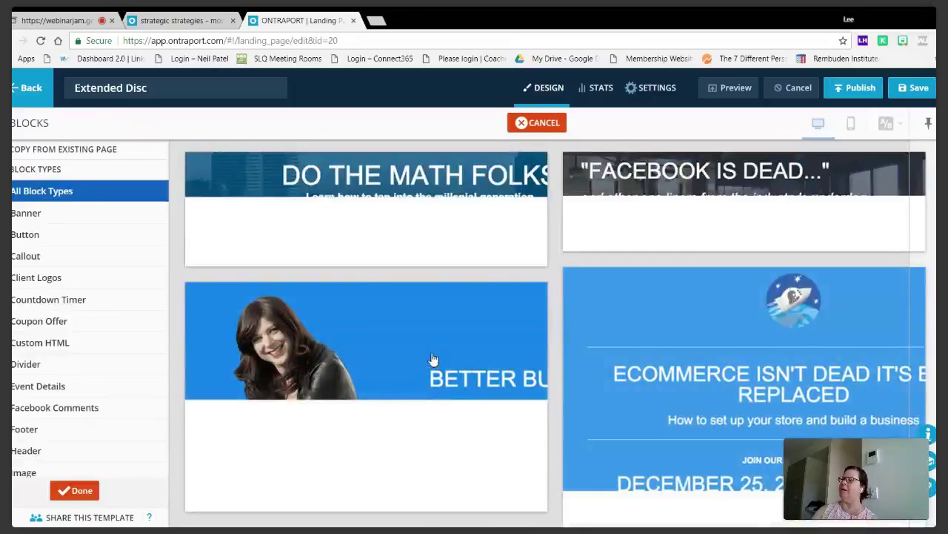
pyautogui.scroll(-1, 612, 238)
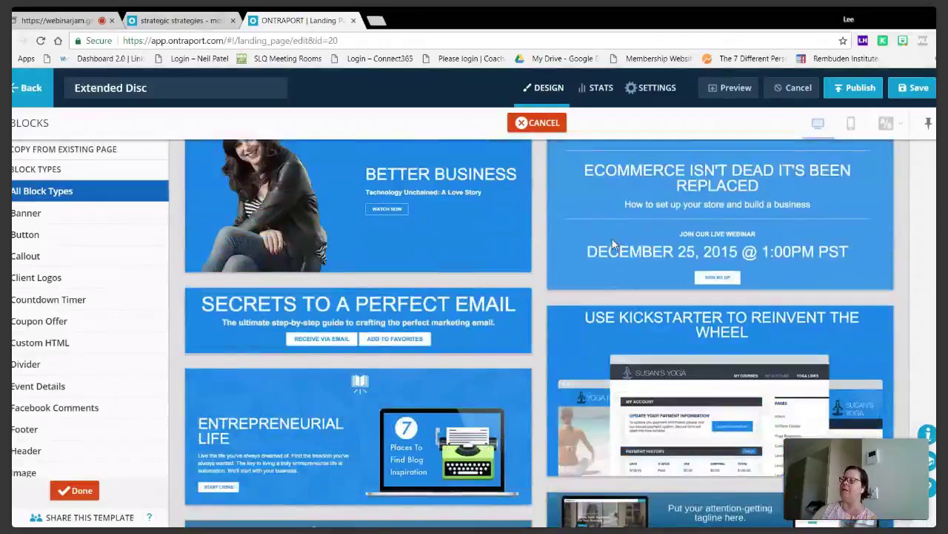
pyautogui.scroll(1, 612, 238)
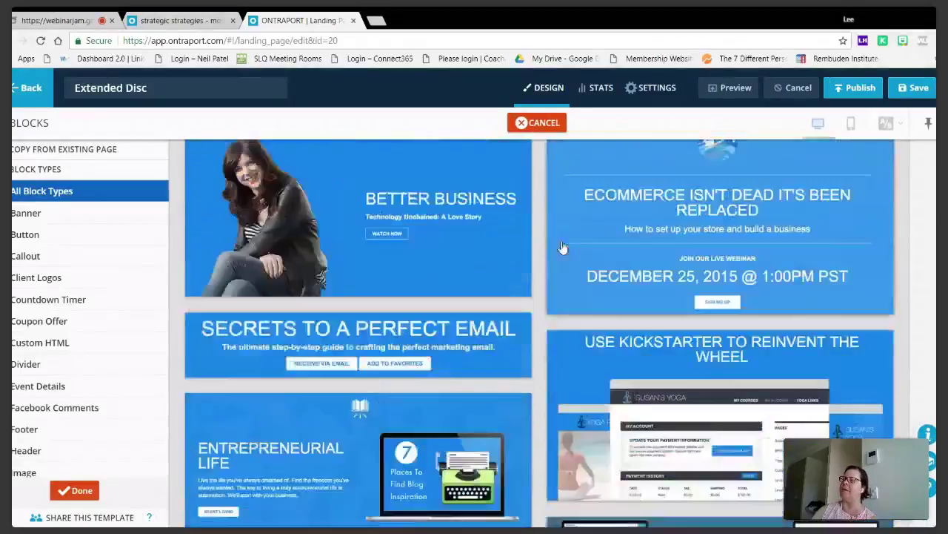
pyautogui.click(319, 238)
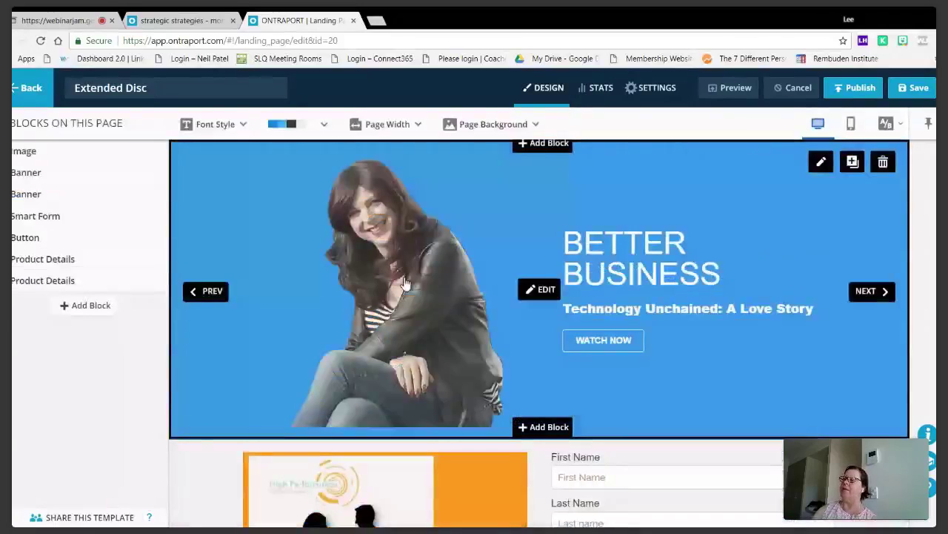
# Step: Replace the woman's picture in the Better Business banner with the 30 Days Guarantee badge from the saved images
pyautogui.click(405, 283)
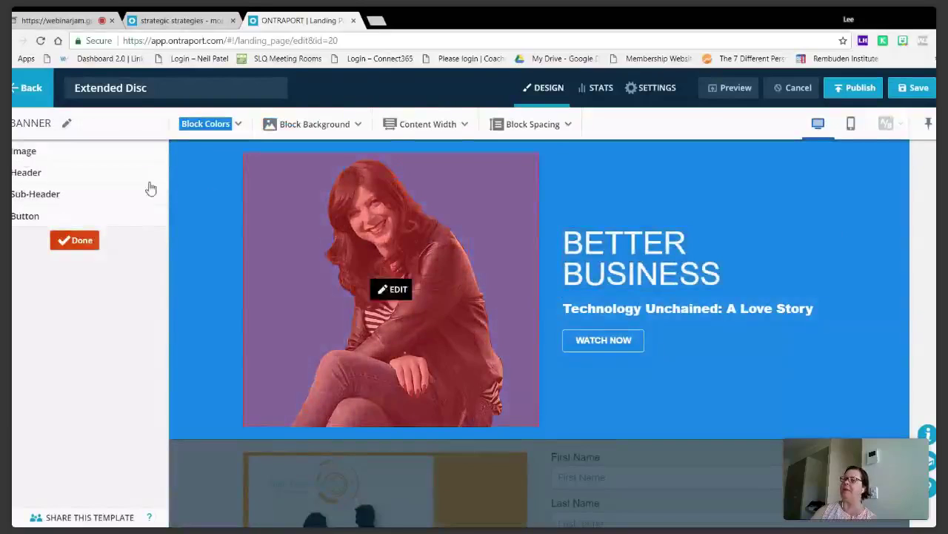
pyautogui.moveTo(376, 255)
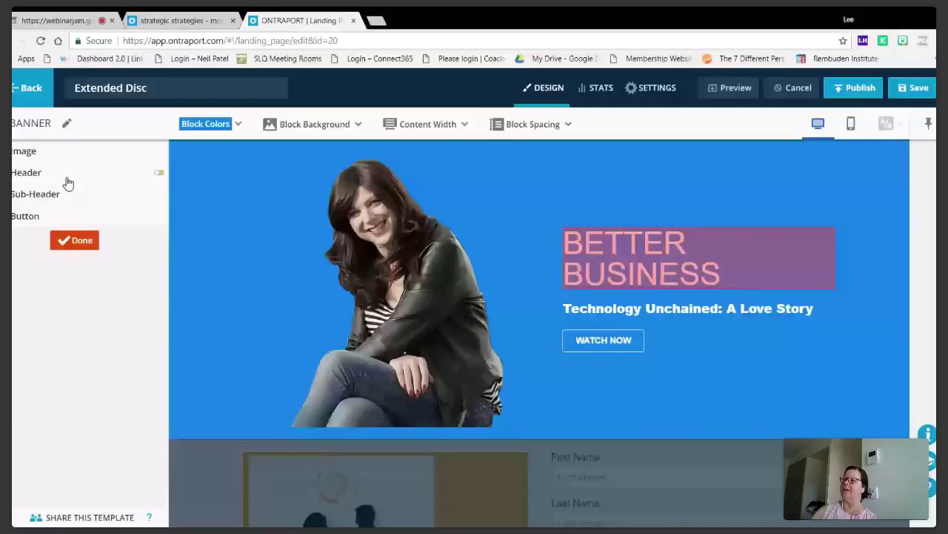
pyautogui.click(26, 151)
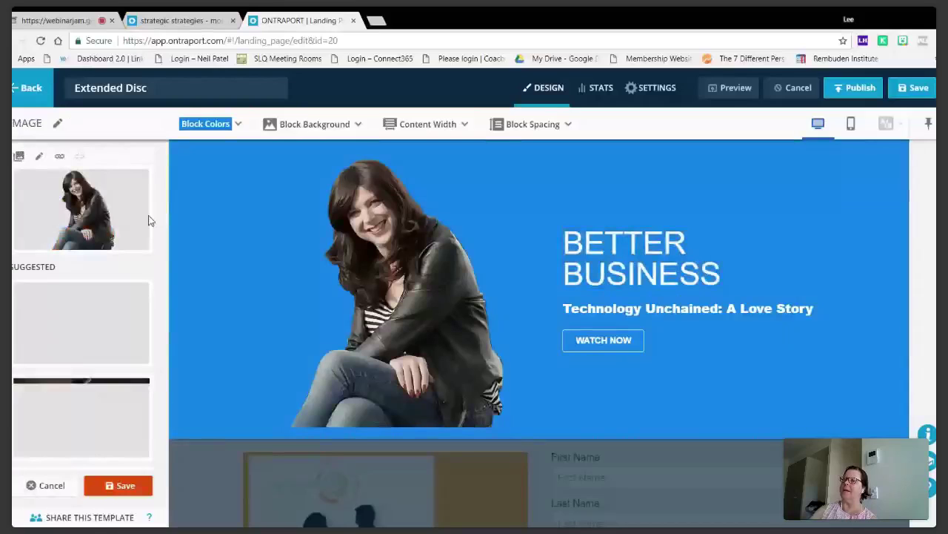
pyautogui.click(18, 157)
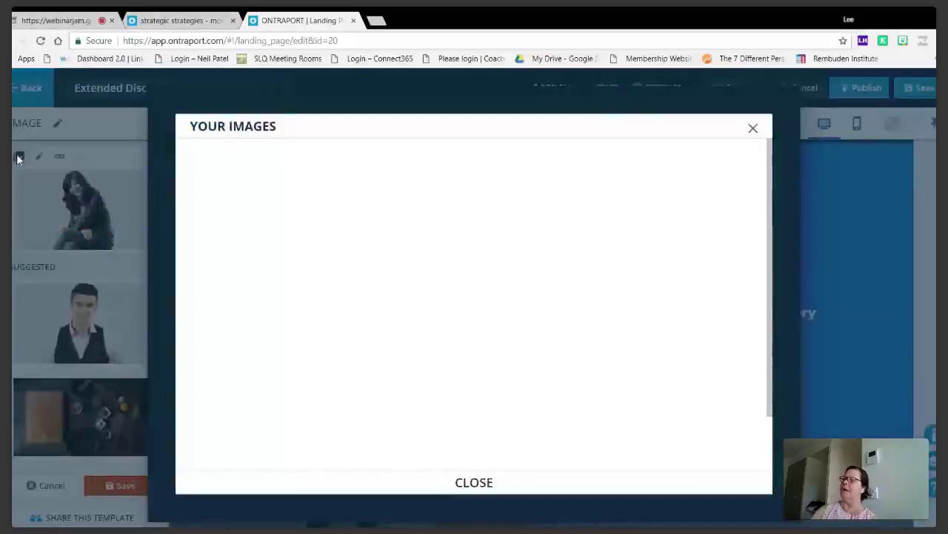
pyautogui.moveTo(669, 315)
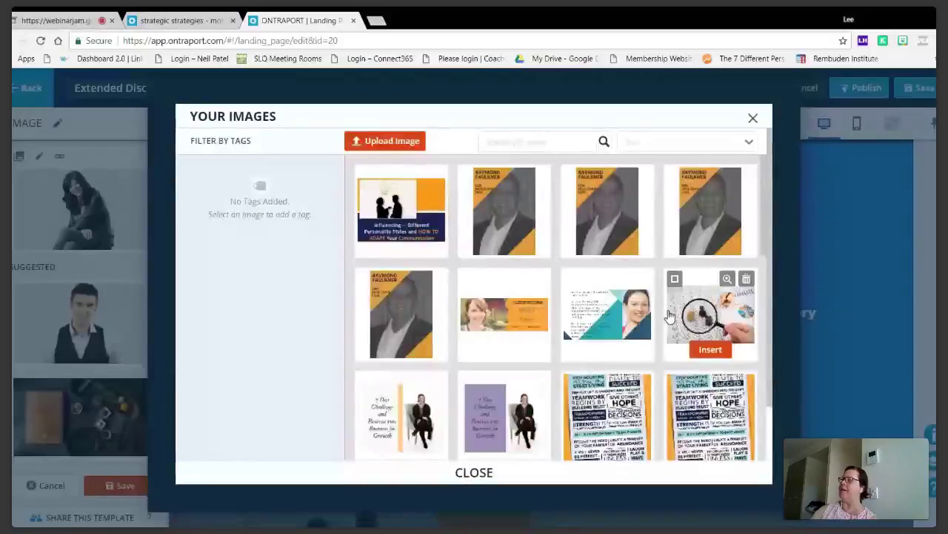
pyautogui.scroll(-5, 634, 400)
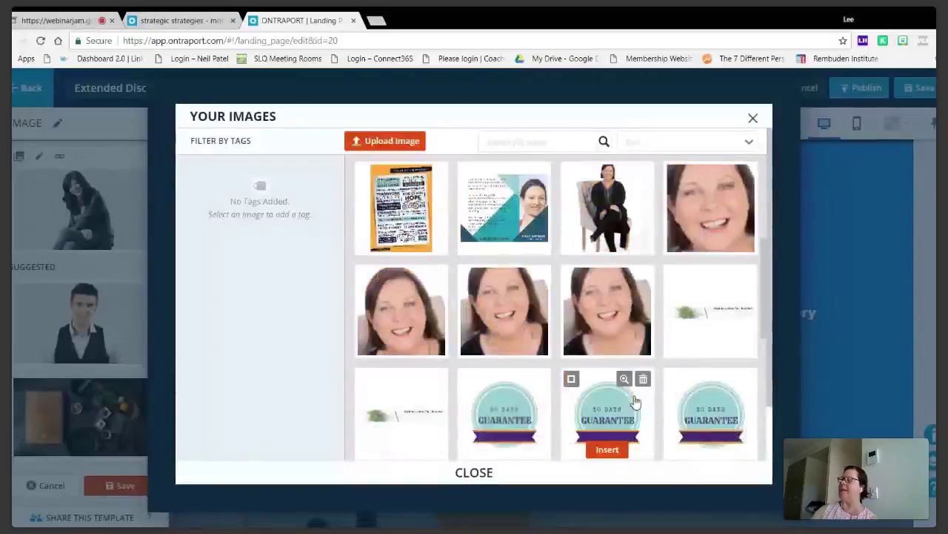
pyautogui.click(607, 449)
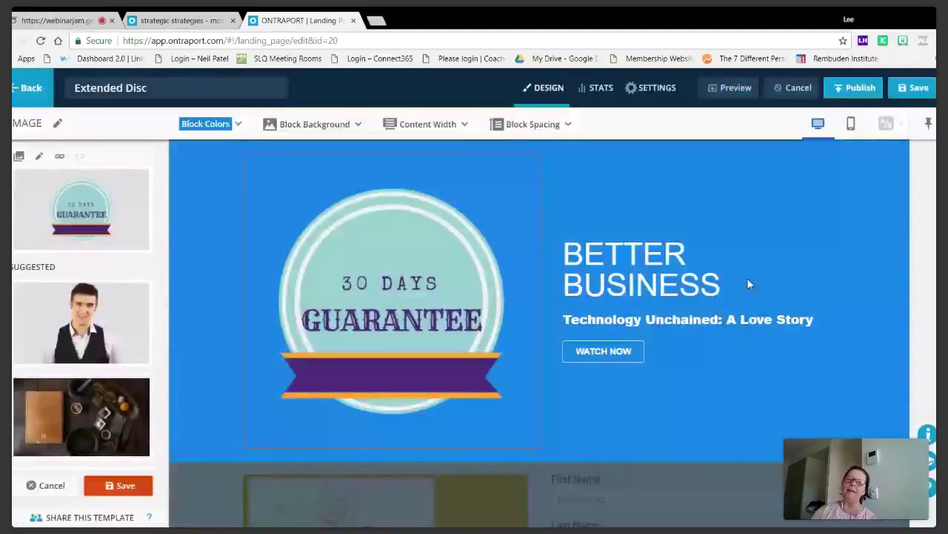
# Step: Leave the Extended Disc page editor and discard the unsaved changes
pyautogui.scroll(-1, 747, 281)
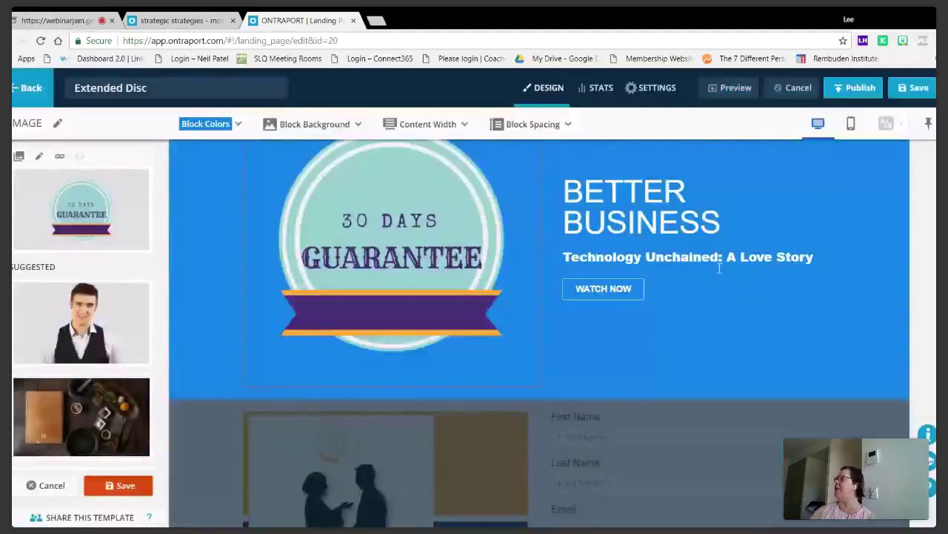
pyautogui.scroll(4, 249, 160)
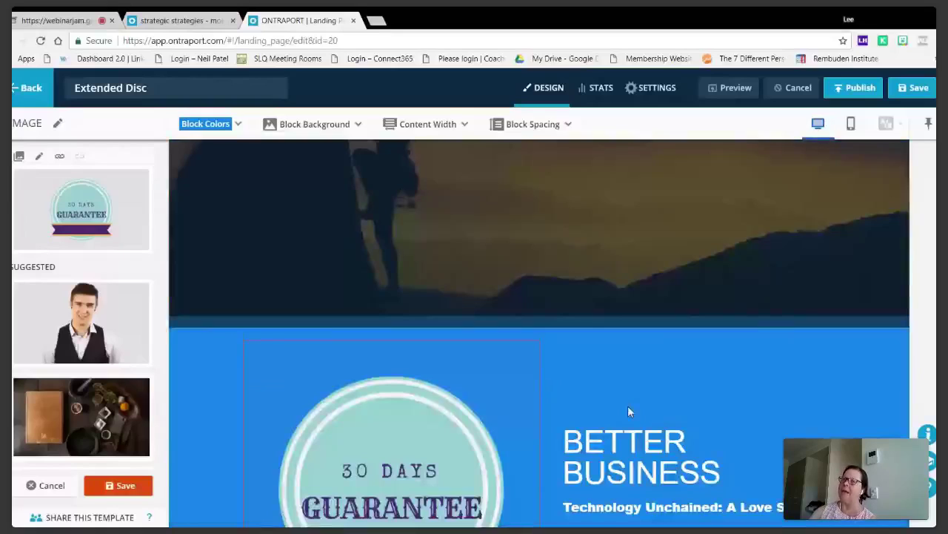
pyautogui.scroll(-2, 628, 406)
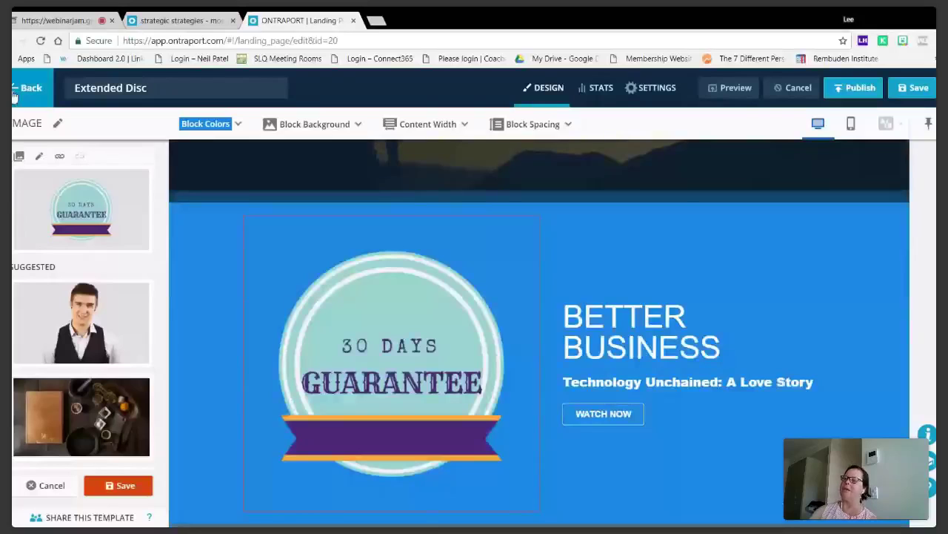
pyautogui.click(13, 95)
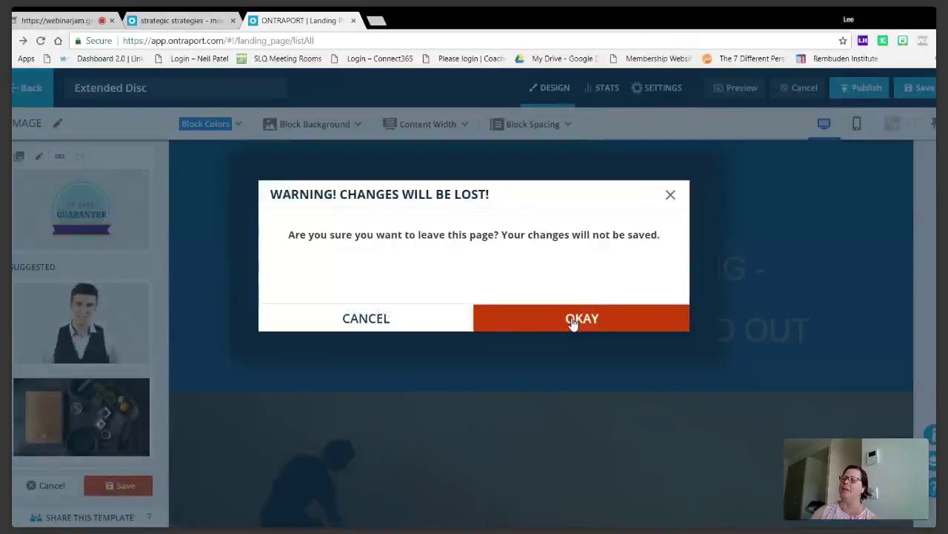
pyautogui.click(573, 323)
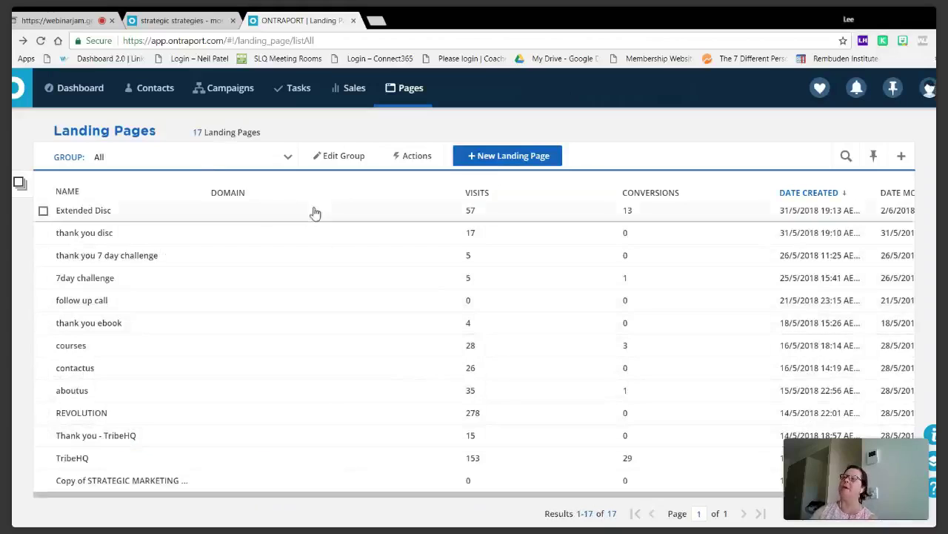
# Step: Open the "disc" campaign from the list of campaigns
pyautogui.click(218, 88)
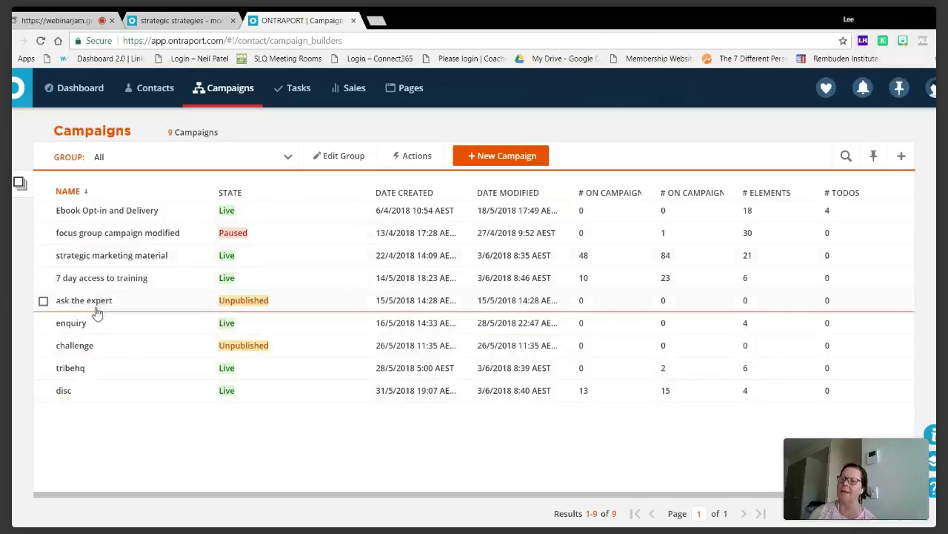
pyautogui.click(74, 394)
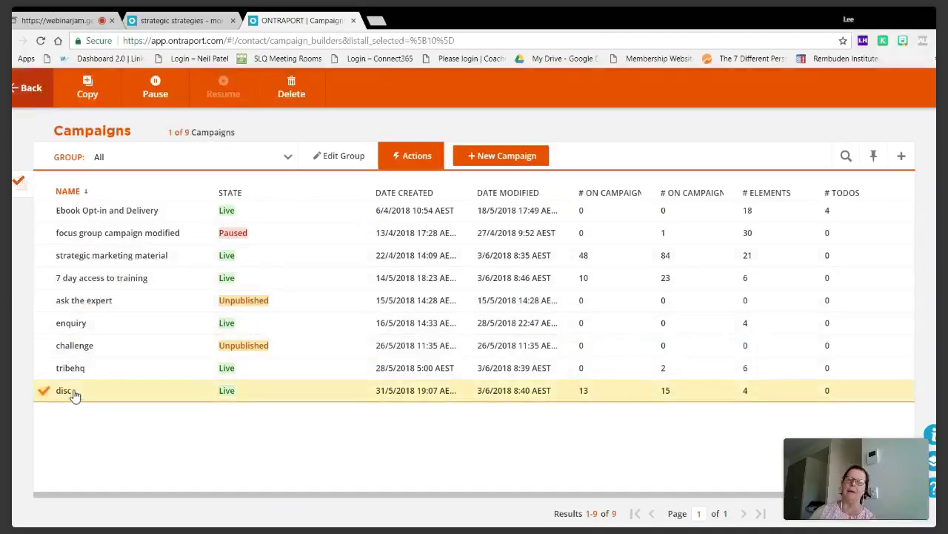
pyautogui.click(74, 394)
pyautogui.click(74, 394)
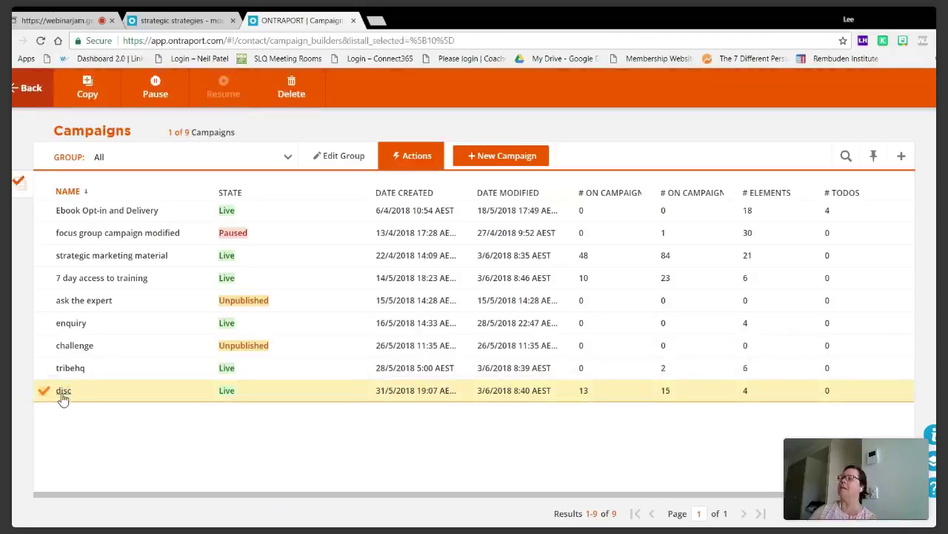
pyautogui.click(63, 397)
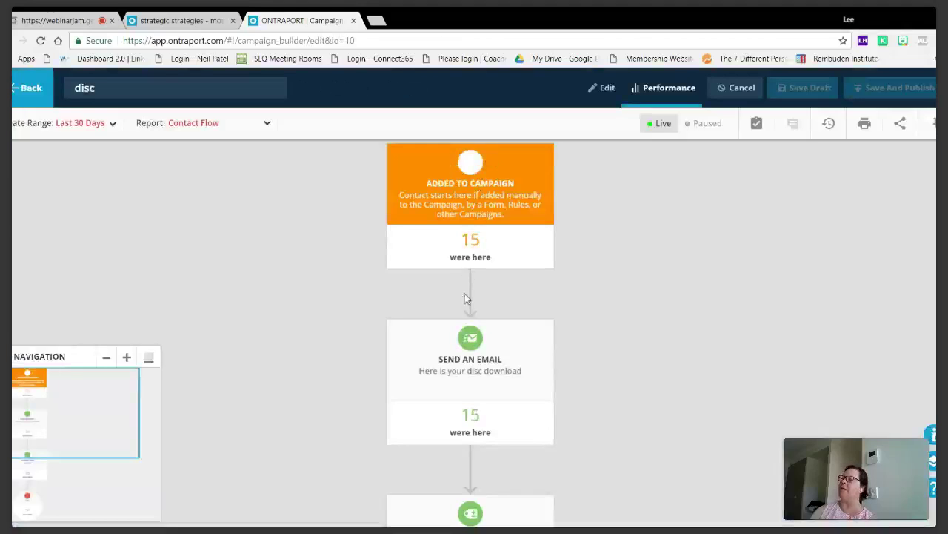
# Step: Examine the disc campaign's contact flow from Added to Campaign through the email and tag change to End, and return to the webinar page
pyautogui.scroll(-5, 524, 297)
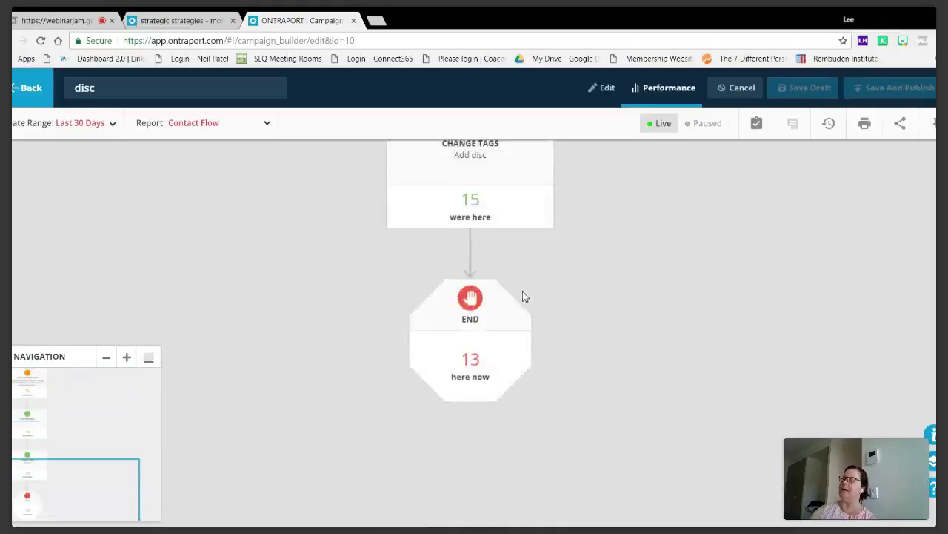
pyautogui.scroll(3, 522, 297)
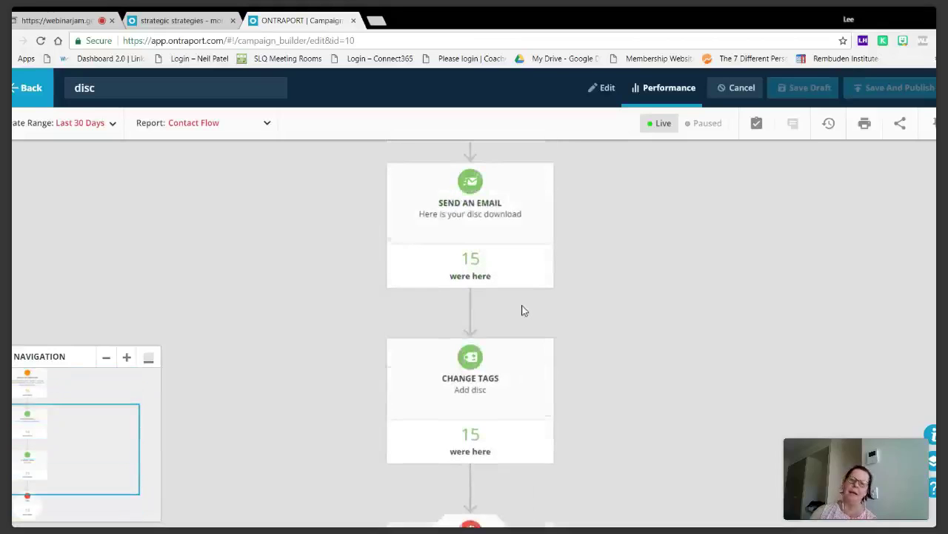
pyautogui.scroll(5, 521, 305)
pyautogui.scroll(-1, 540, 278)
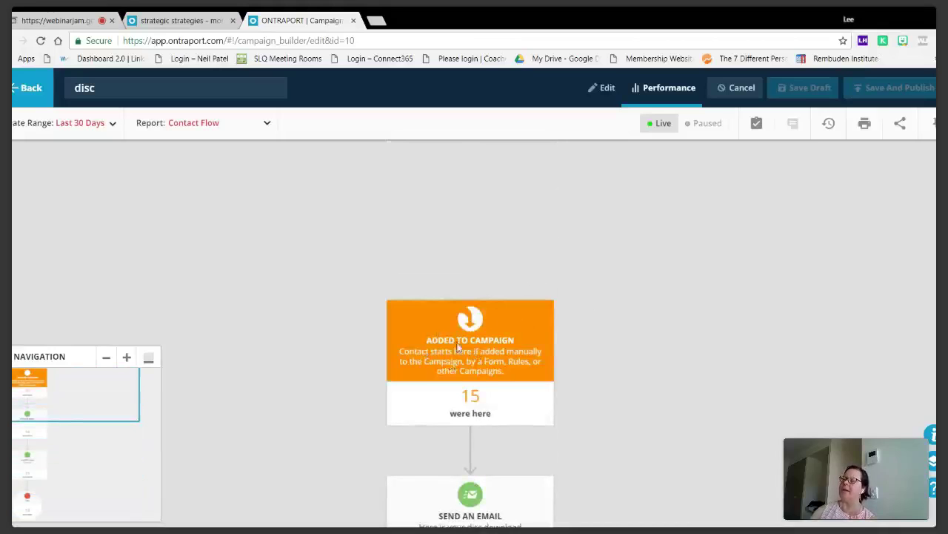
pyautogui.scroll(-3, 585, 297)
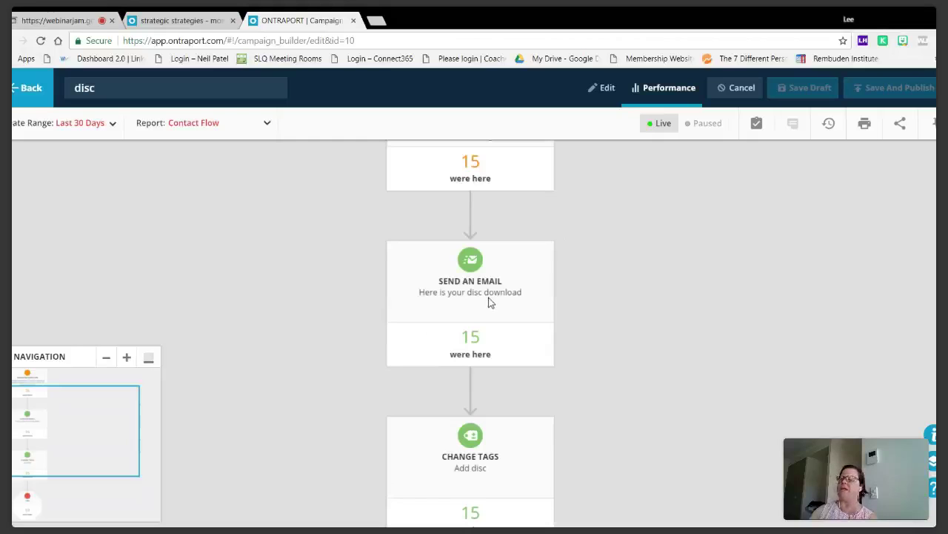
pyautogui.scroll(-2, 489, 303)
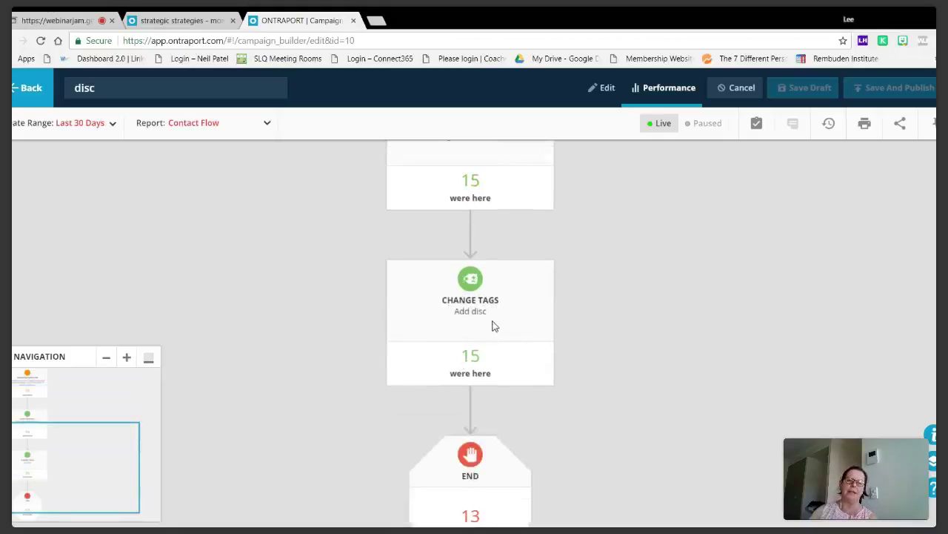
pyautogui.scroll(-2, 500, 311)
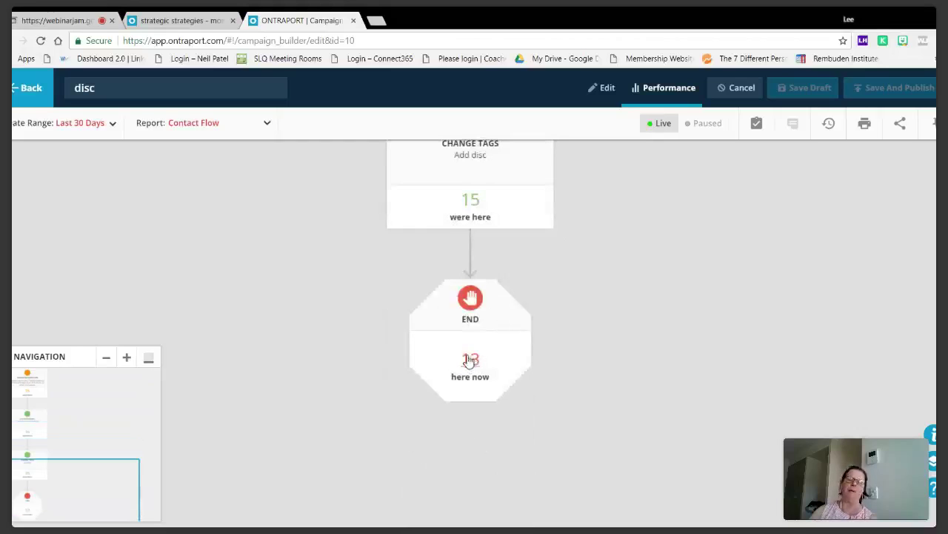
pyautogui.scroll(2, 462, 363)
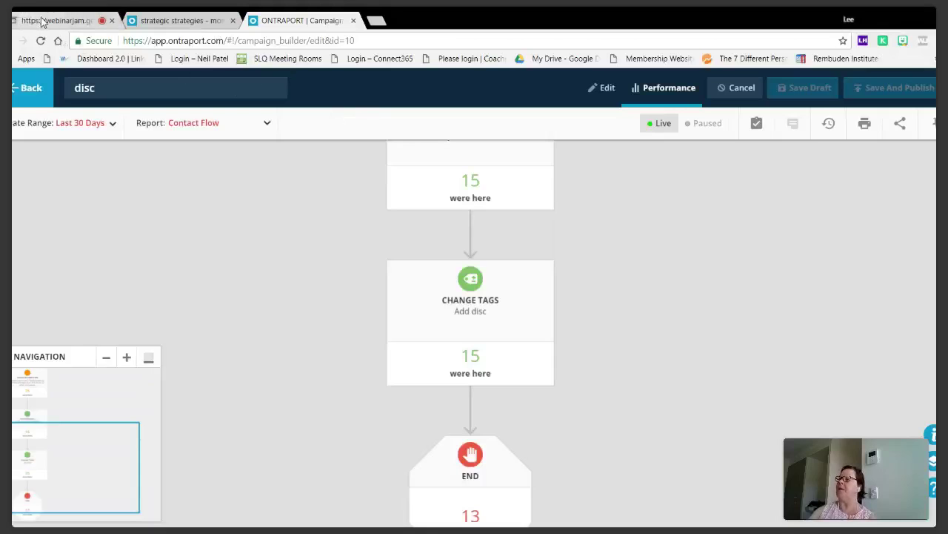
pyautogui.click(42, 21)
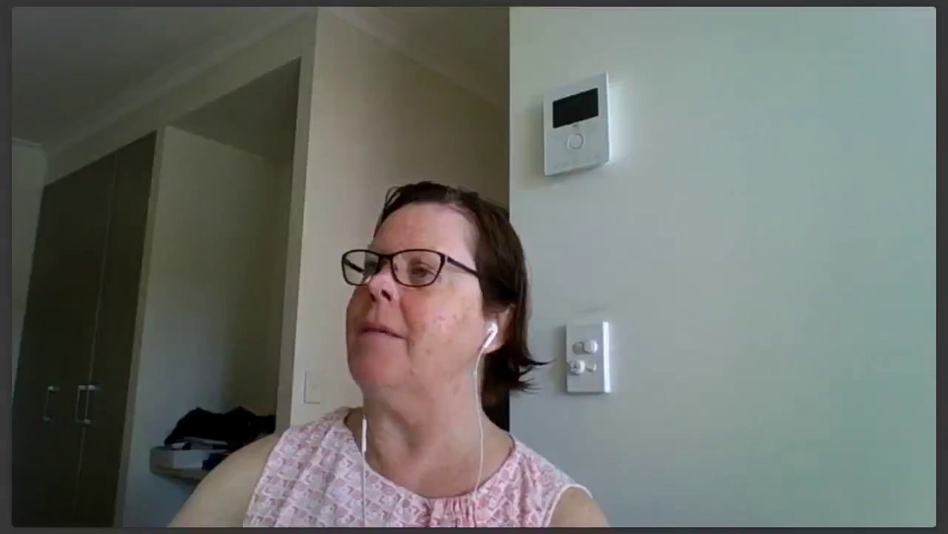